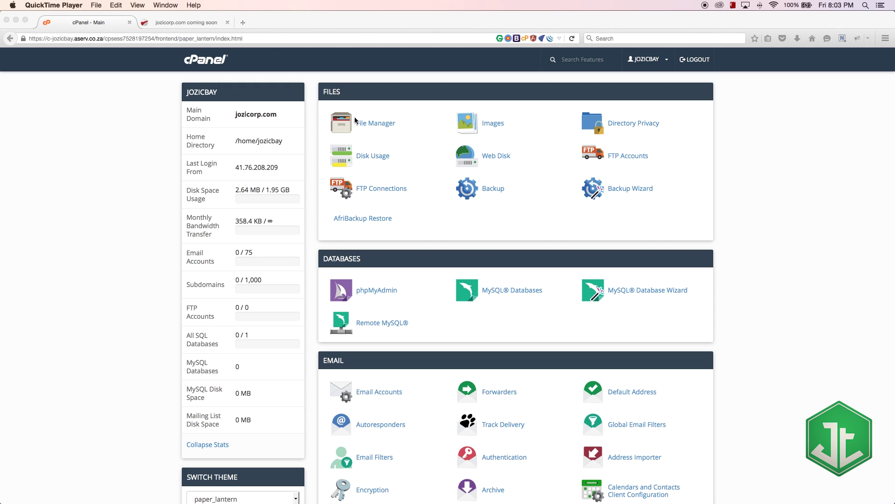
pyautogui.click(347, 130)
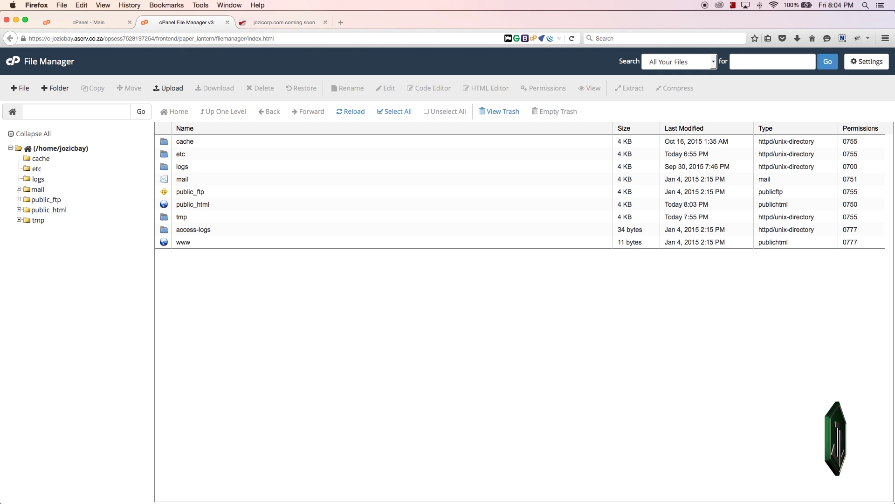
pyautogui.press('super+Tab')
pyautogui.press('super+n')
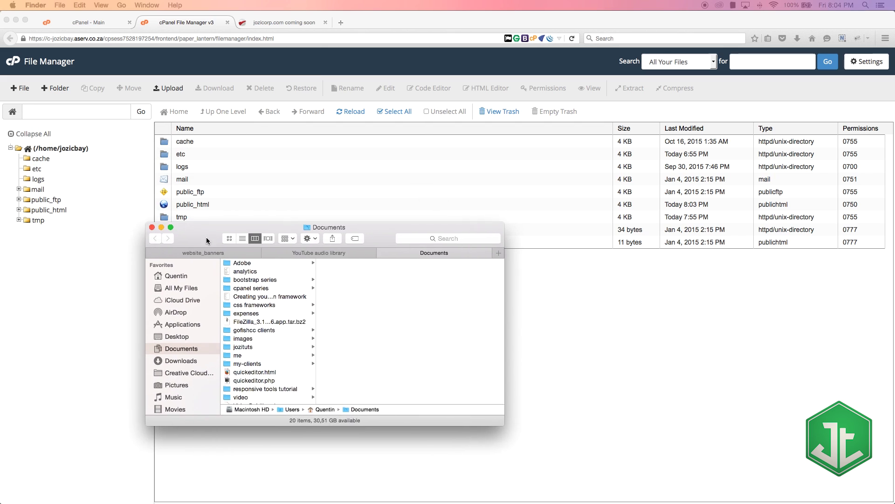
pyautogui.moveTo(251, 234); pyautogui.dragTo(295, 260)
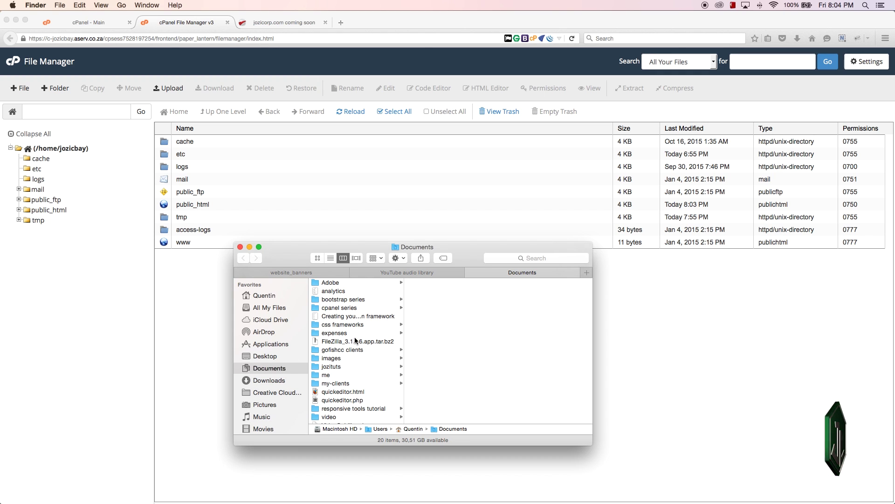
pyautogui.click(331, 351)
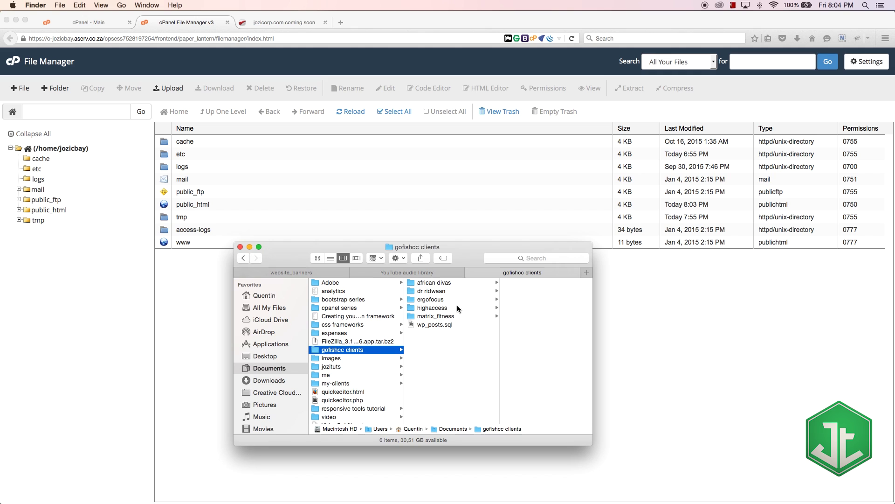
pyautogui.click(250, 247)
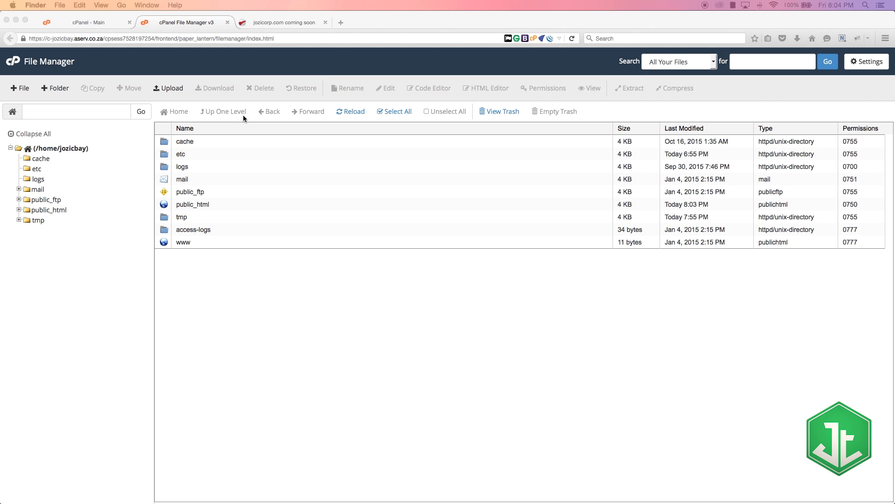
pyautogui.click(345, 115)
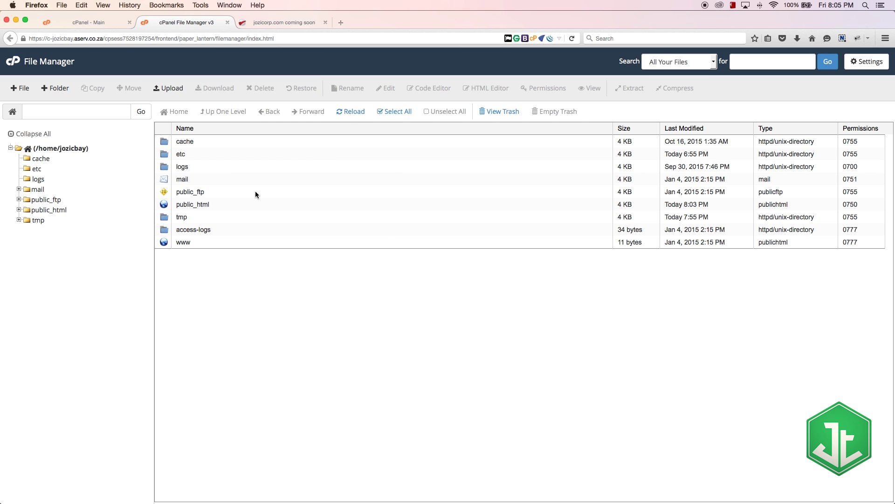
pyautogui.click(347, 112)
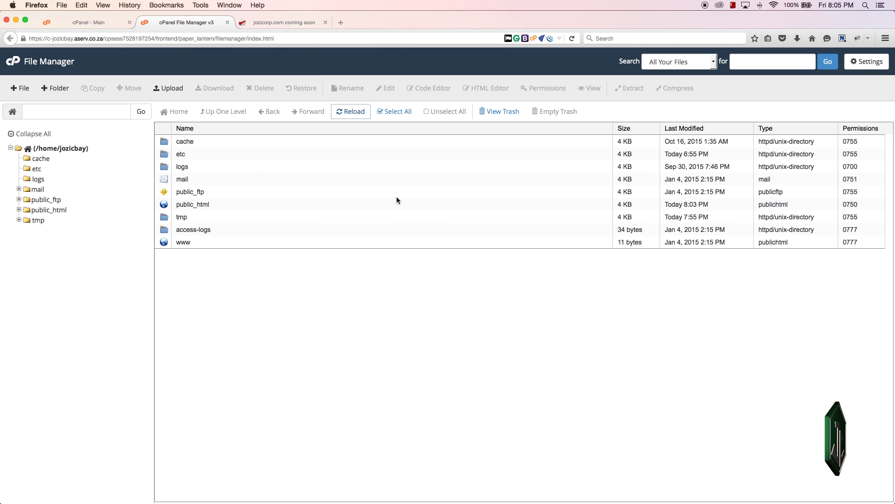
pyautogui.click(395, 112)
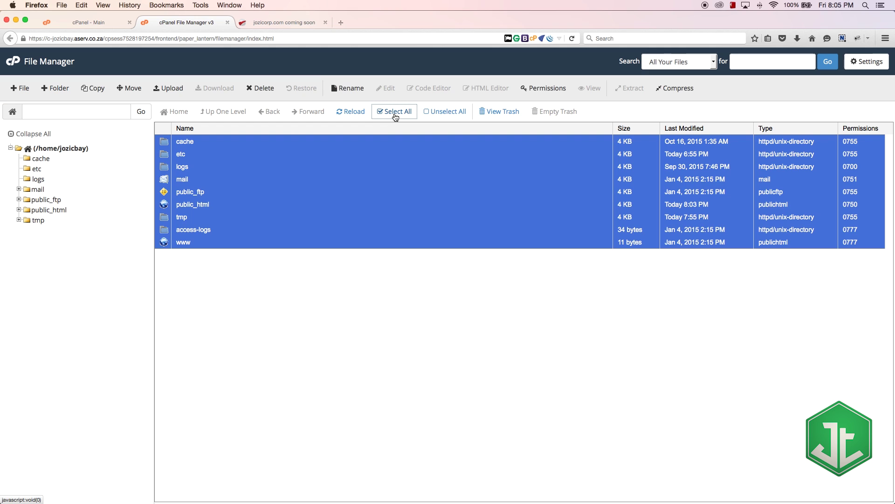
pyautogui.click(423, 114)
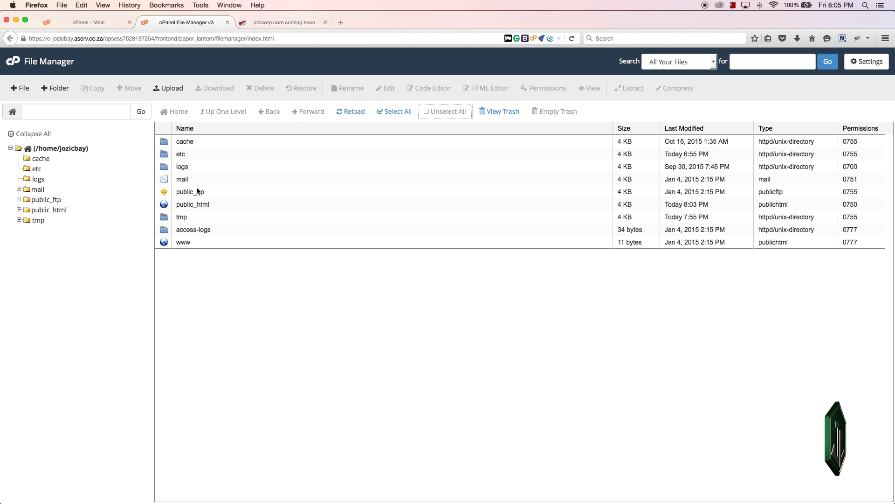
# - Open public_html from the home directory and expand it in the left folder tree
pyautogui.click(191, 167)
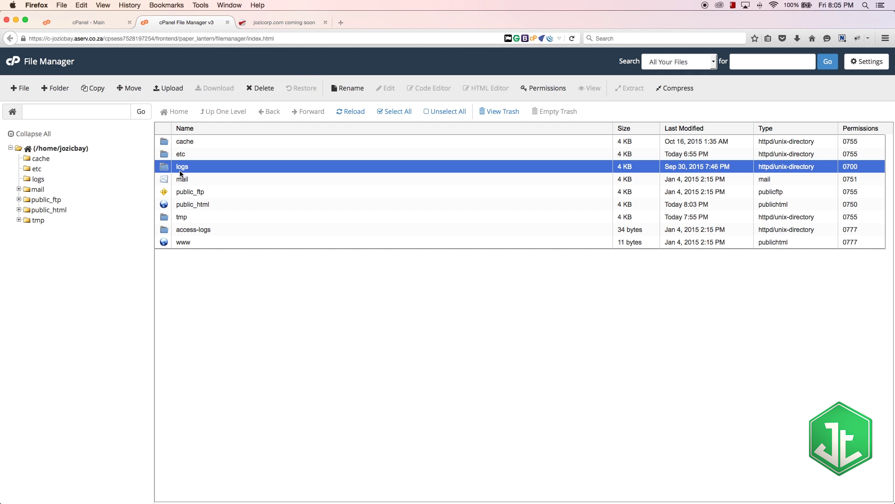
pyautogui.click(165, 207)
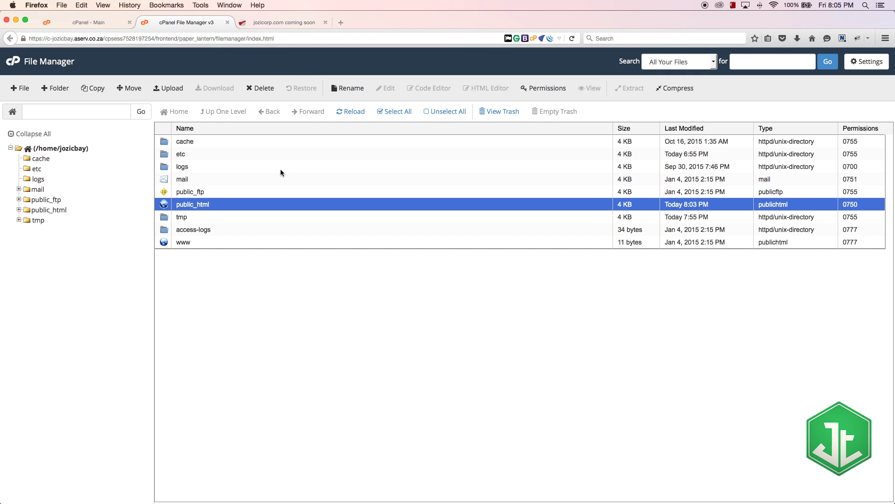
pyautogui.doubleClick(165, 208)
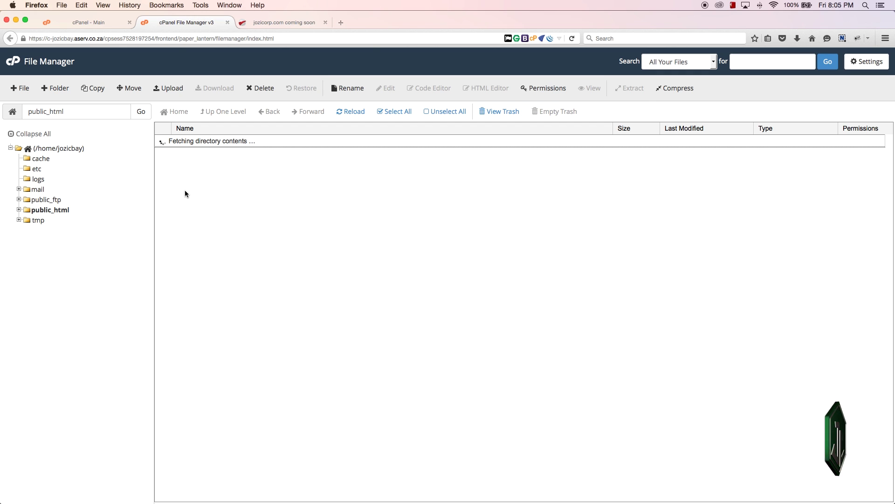
pyautogui.click(19, 210)
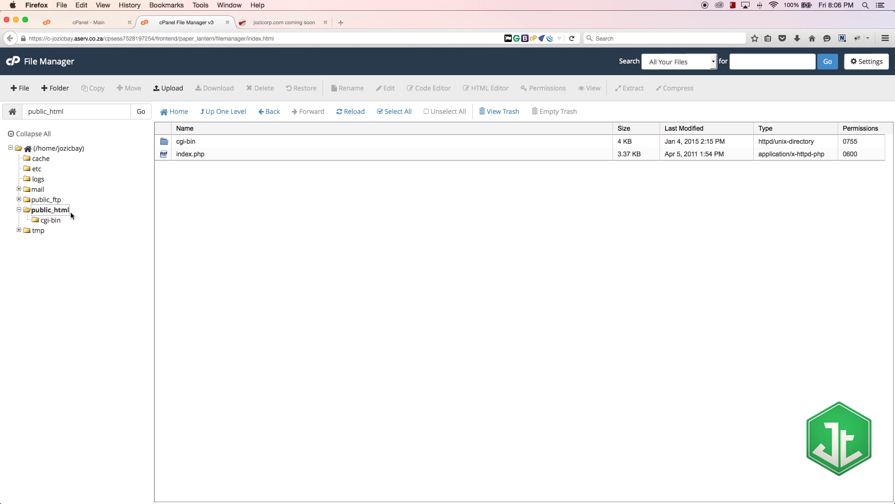
# - Select both cgi-bin and index.php together in public_html
pyautogui.click(211, 159)
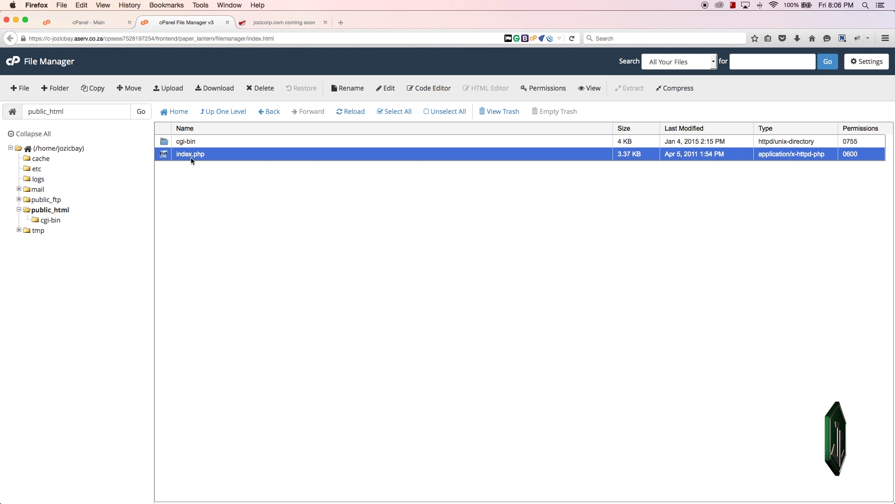
pyautogui.click(200, 141)
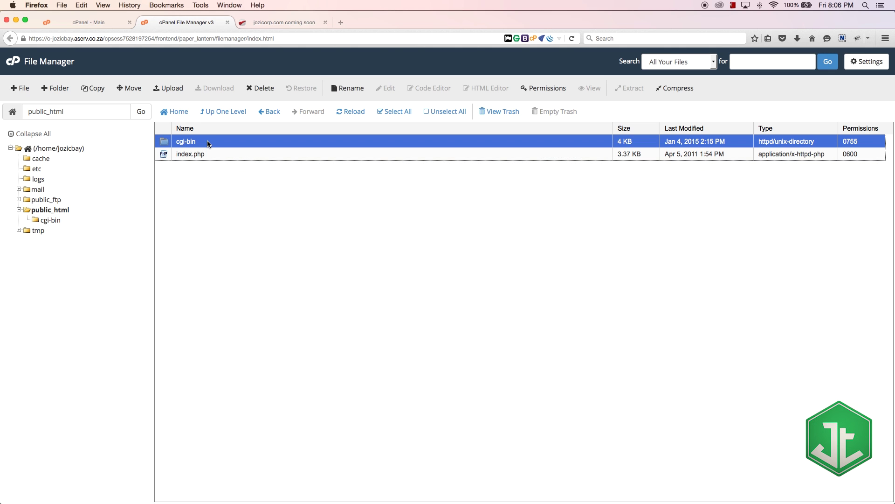
pyautogui.doubleClick(175, 143)
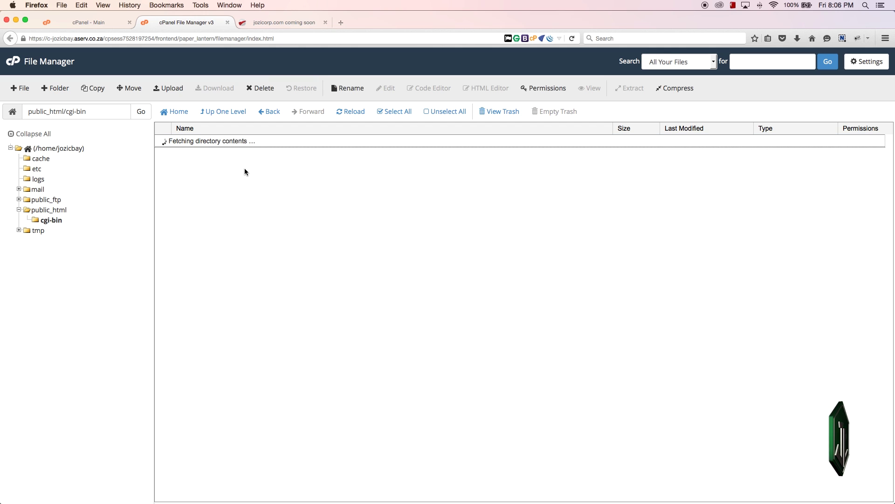
pyautogui.click(225, 116)
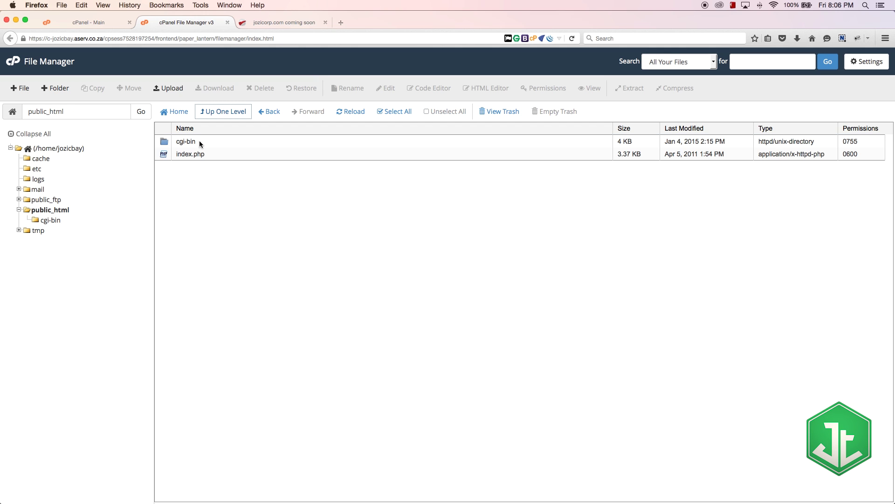
pyautogui.click(204, 141)
pyautogui.keyDown('shift'); pyautogui.click(210, 154); pyautogui.keyUp('shift')
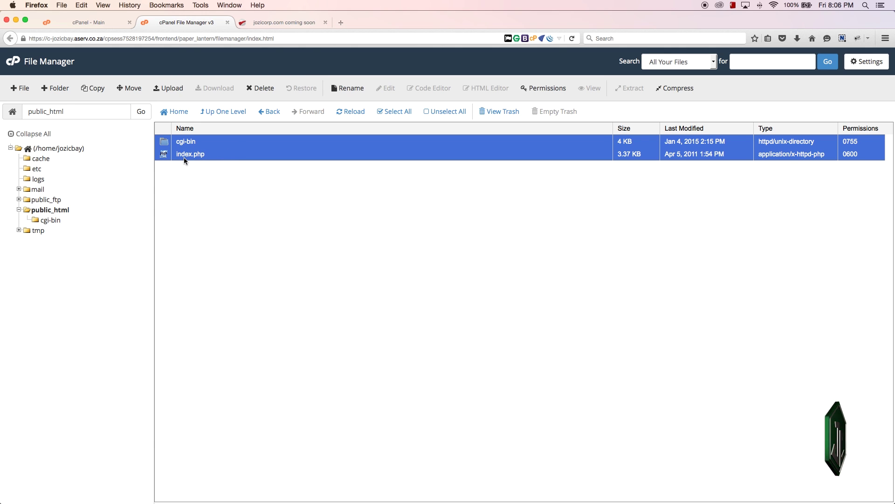
# - Send the selected cgi-bin and index.php to the trash
pyautogui.click(271, 22)
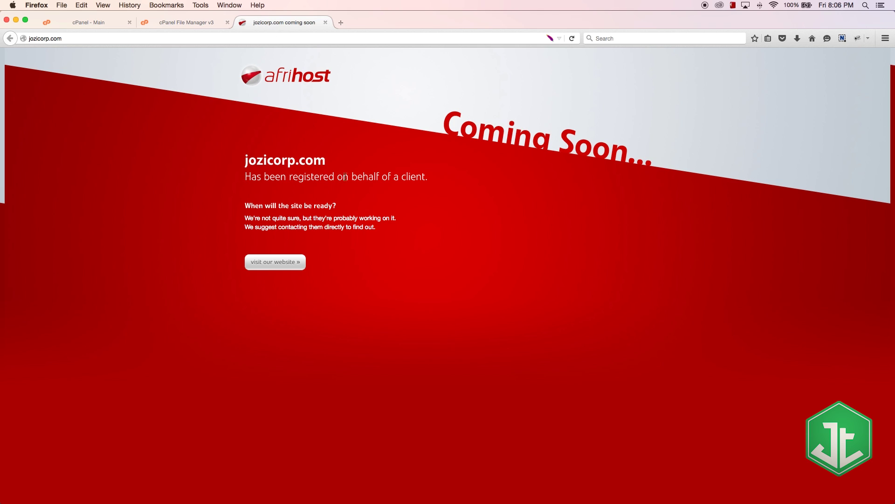
pyautogui.click(173, 21)
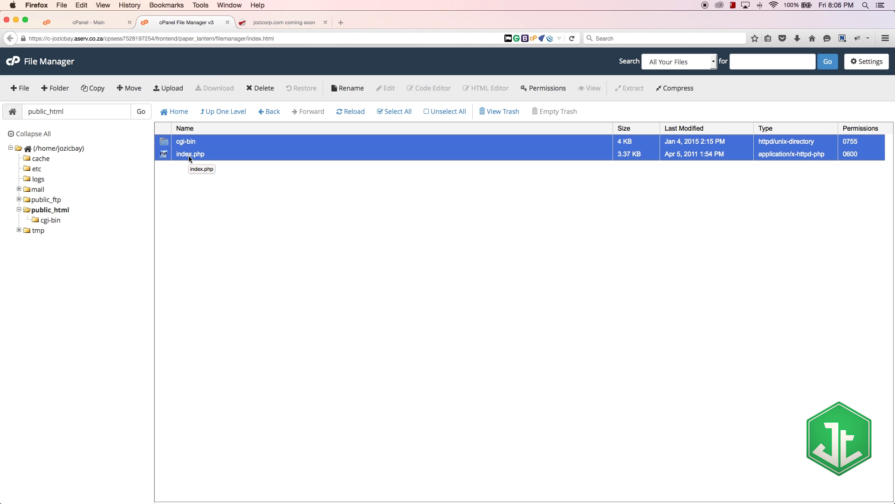
pyautogui.click(266, 89)
pyautogui.click(517, 306)
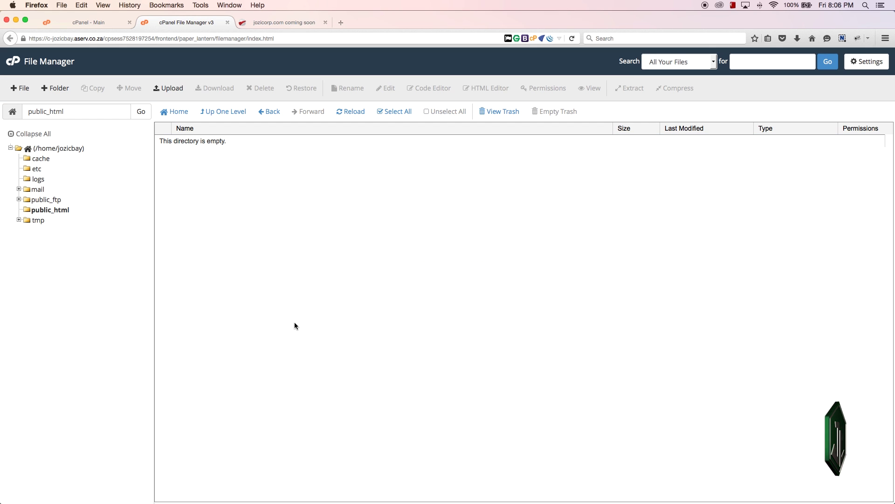
# - Reload jozicorp.com to see its empty 'Index of /' page, then return to File Manager
pyautogui.click(268, 24)
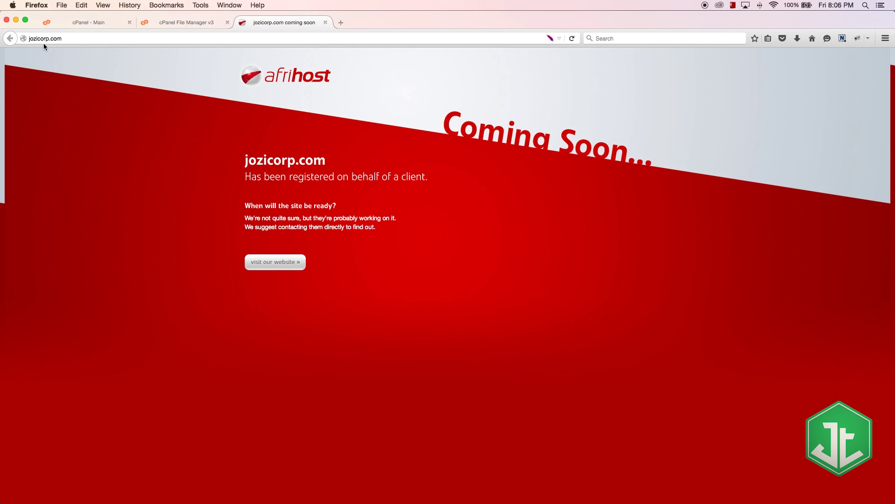
pyautogui.click(74, 38)
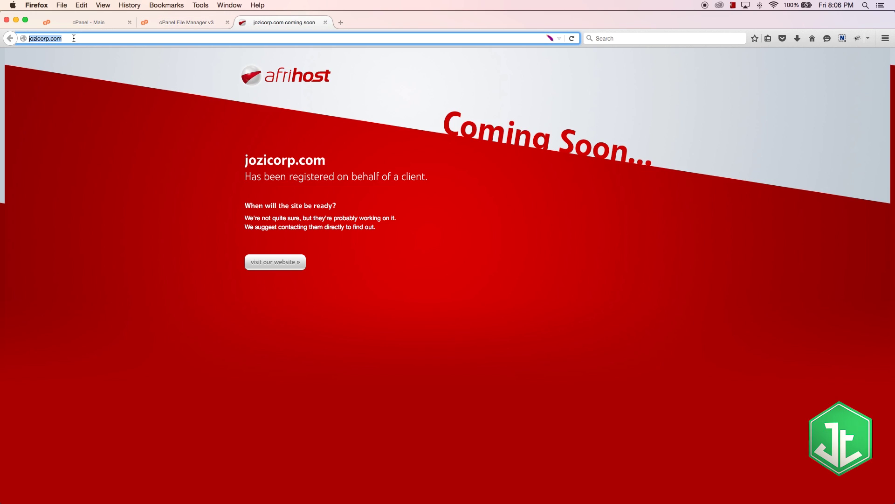
pyautogui.press('Return')
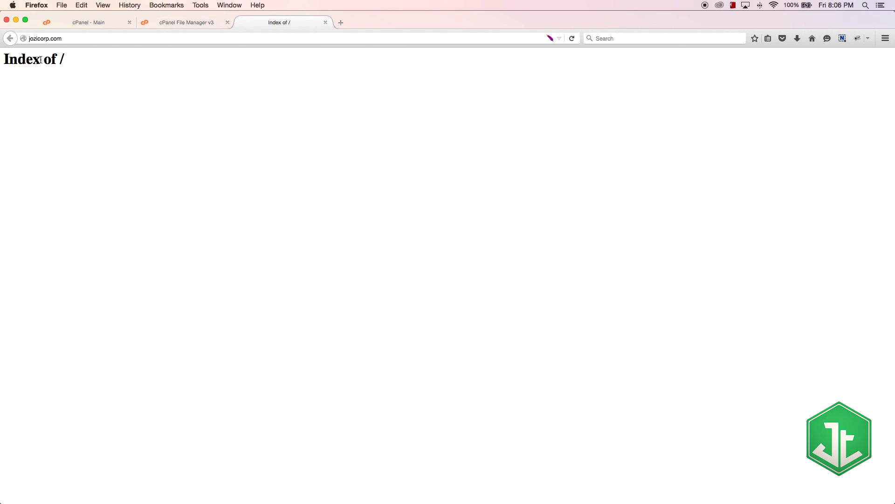
pyautogui.moveTo(78, 60); pyautogui.dragTo(1, 68)
pyautogui.click(93, 99)
pyautogui.click(186, 24)
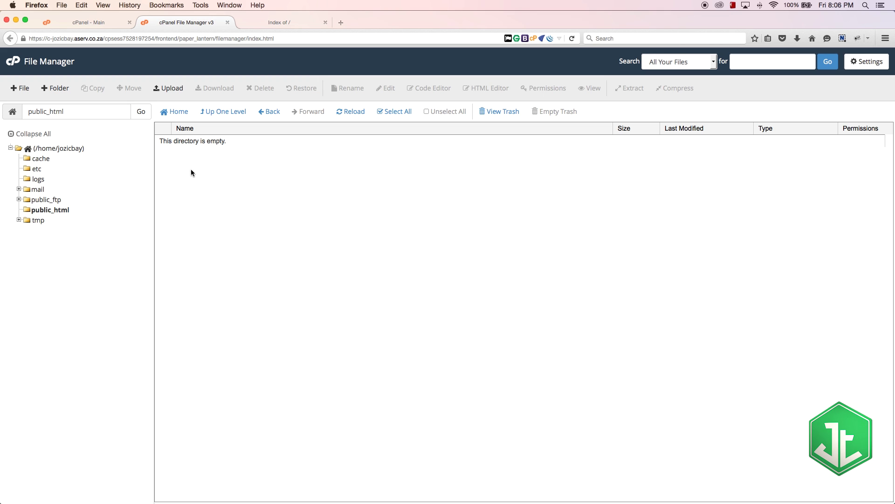
# - Compare the empty public_html listing with jozicorp.com's bare 'Index of /' page
pyautogui.moveTo(226, 141); pyautogui.dragTo(151, 138)
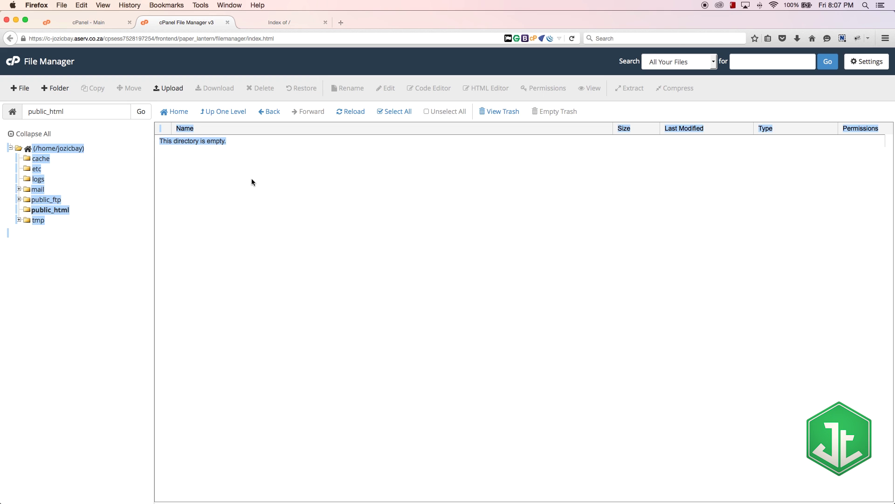
pyautogui.click(290, 24)
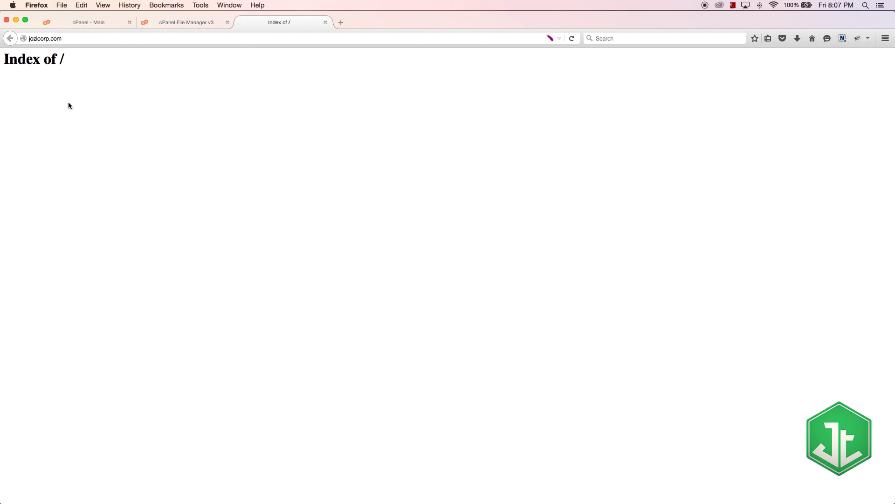
pyautogui.click(182, 23)
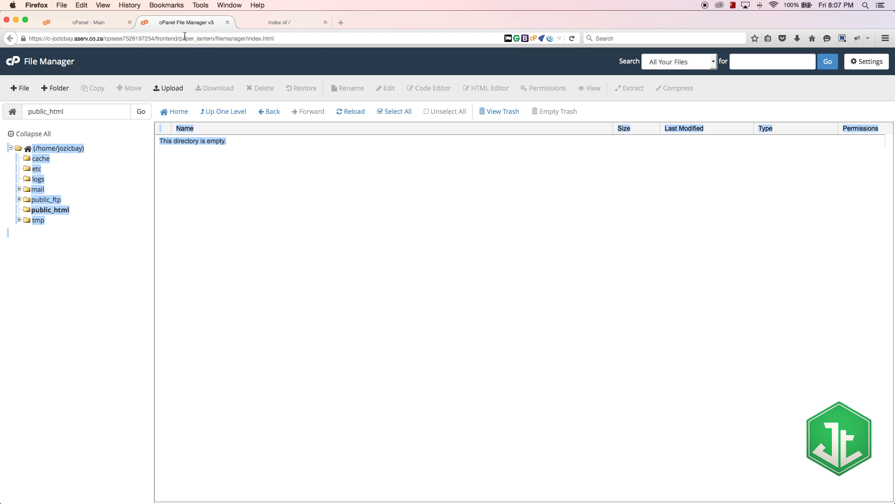
pyautogui.click(262, 171)
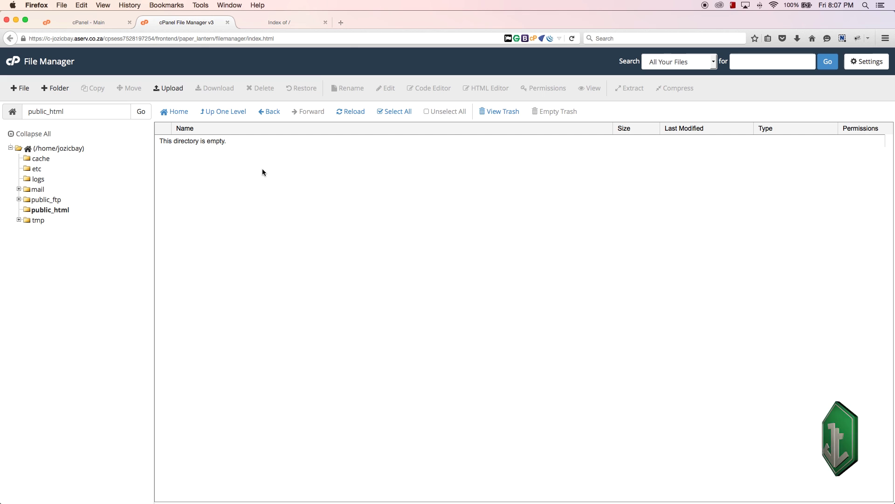
pyautogui.click(273, 20)
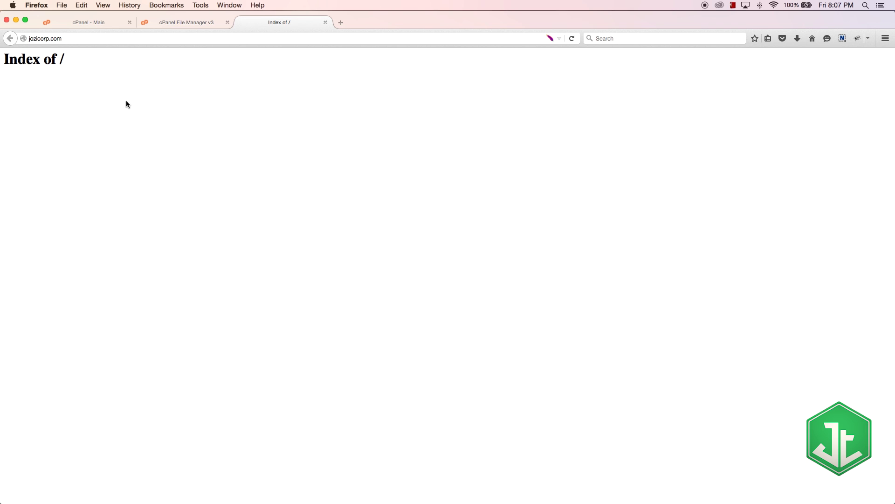
# - Review the DOCTYPE and title lines of index.html in Sublime Text
pyautogui.click(185, 23)
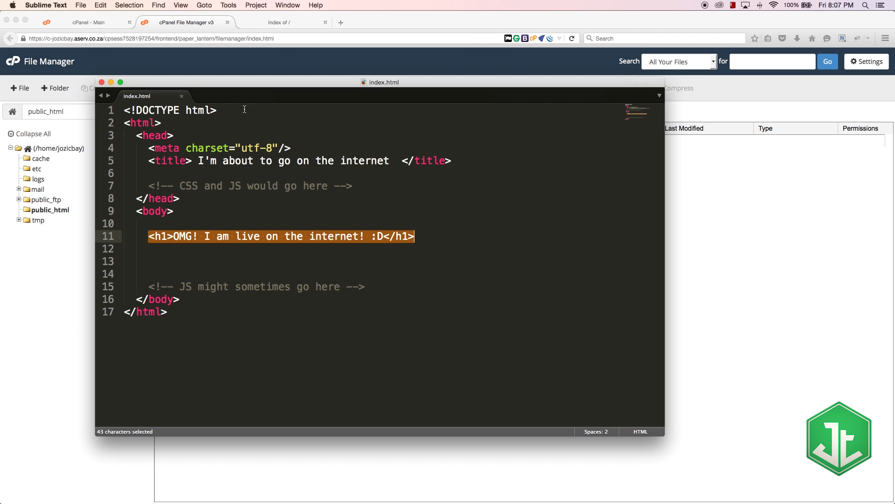
pyautogui.moveTo(245, 109); pyautogui.dragTo(124, 110)
pyautogui.click(174, 135)
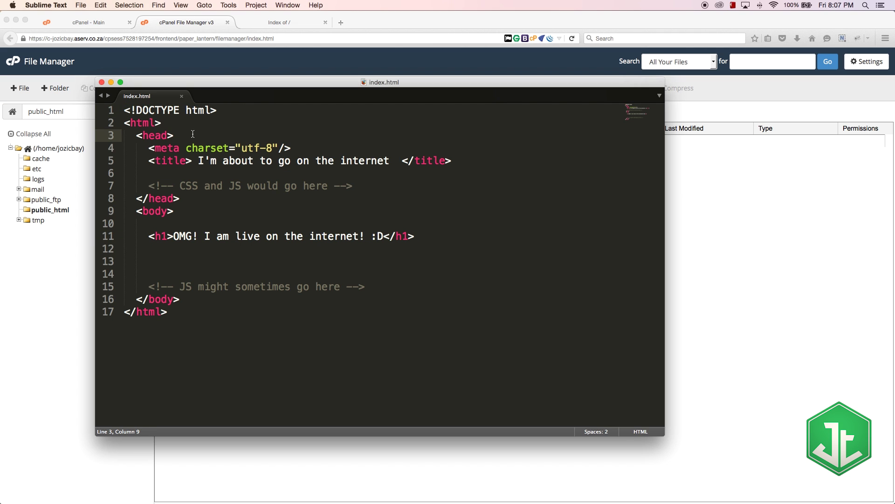
pyautogui.moveTo(213, 311); pyautogui.dragTo(102, 100)
pyautogui.click(251, 230)
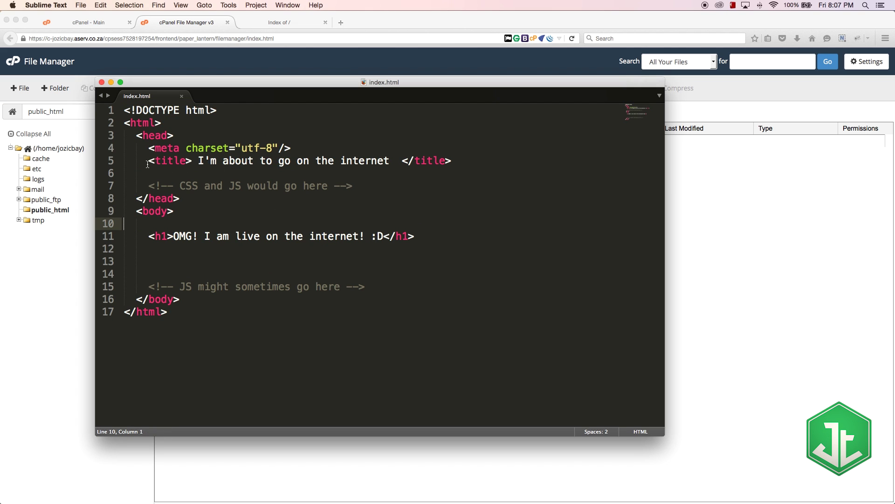
pyautogui.moveTo(188, 161); pyautogui.dragTo(340, 161)
pyautogui.click(280, 210)
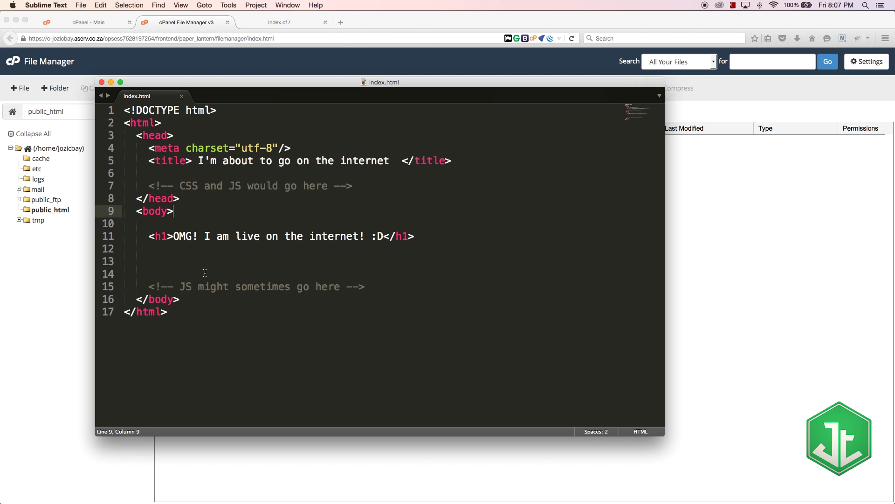
# - Check the OMG! h1 heading on line 11, then minimize Sublime Text
pyautogui.moveTo(148, 240); pyautogui.dragTo(441, 242)
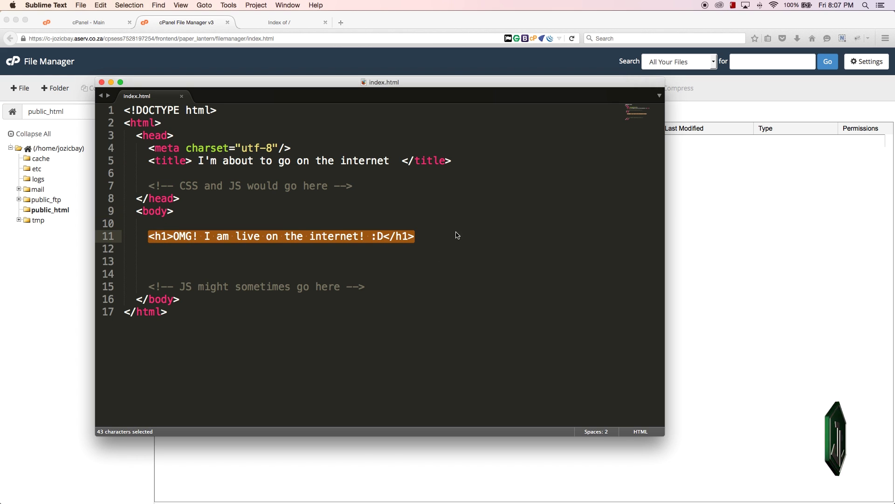
pyautogui.click(456, 236)
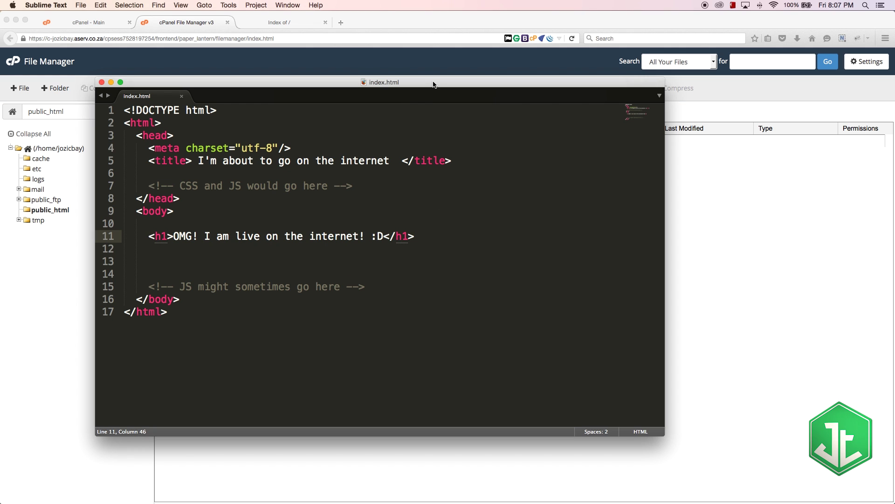
pyautogui.moveTo(433, 85); pyautogui.dragTo(326, 116)
pyautogui.press('super+m')
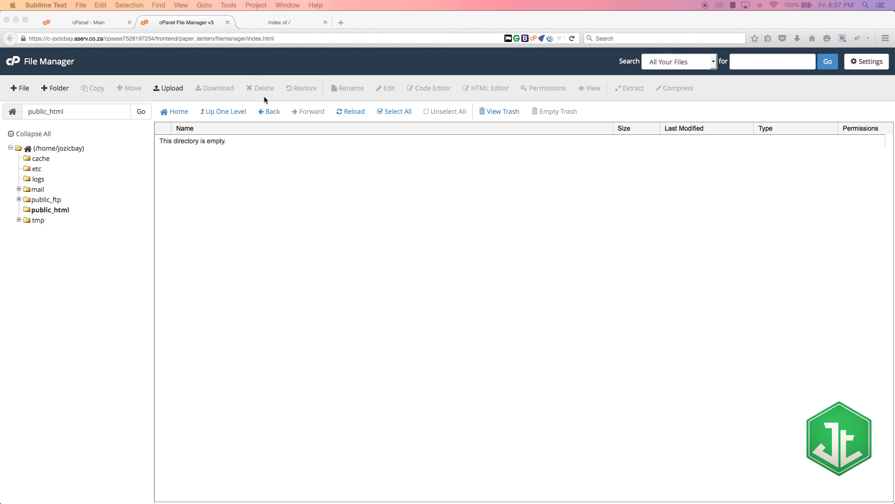
# - Move the jozicorp.com tab into its own window and drop index.html onto the upload page
pyautogui.moveTo(280, 23); pyautogui.dragTo(136, 160)
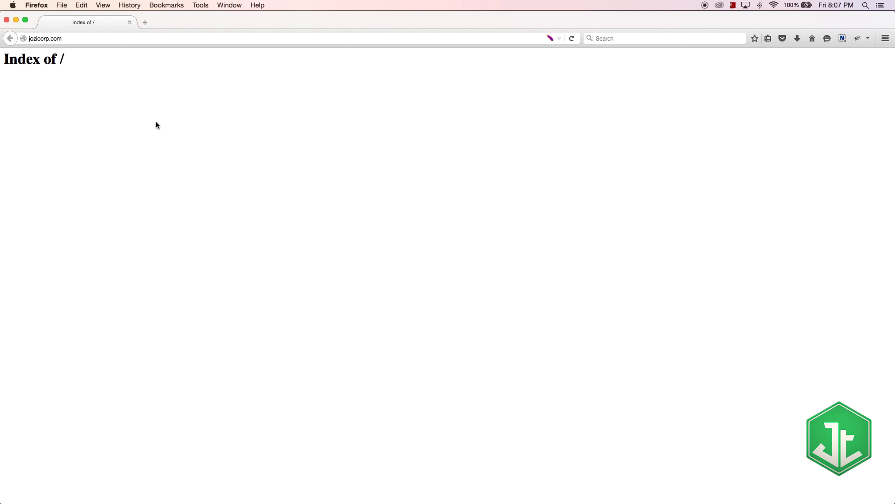
pyautogui.moveTo(132, 25); pyautogui.dragTo(236, 80)
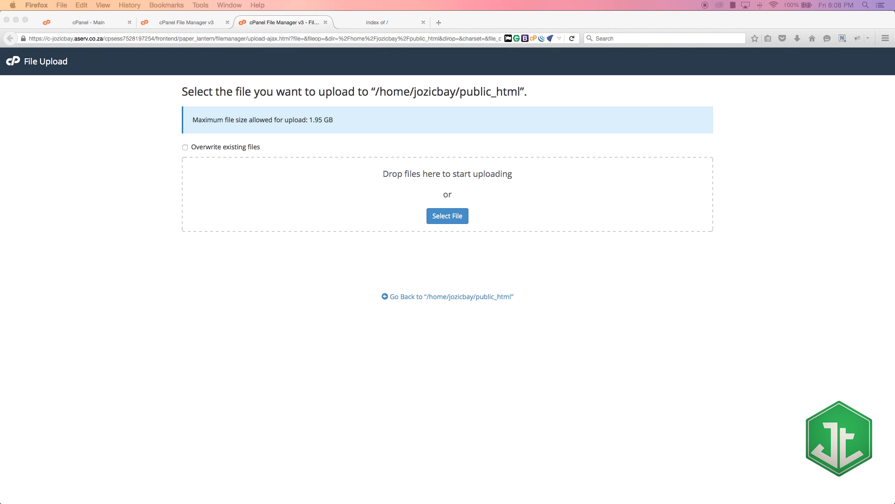
pyautogui.moveTo(263, 130); pyautogui.dragTo(337, 187)
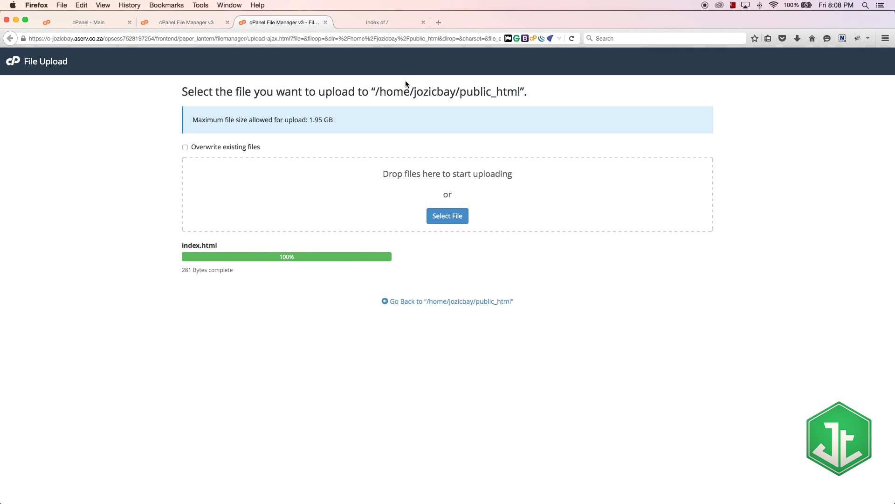
pyautogui.click(166, 21)
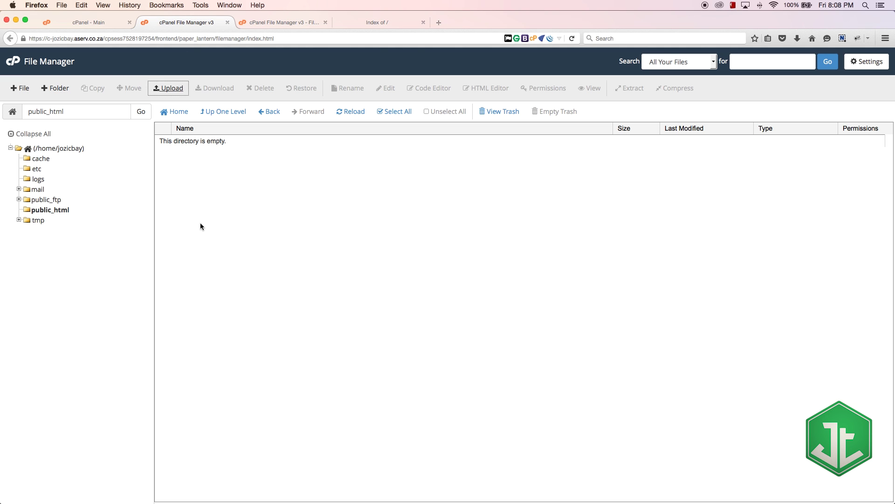
# - Reload the public_html listing so index.html appears at 281 bytes with permissions 0644
pyautogui.click(354, 114)
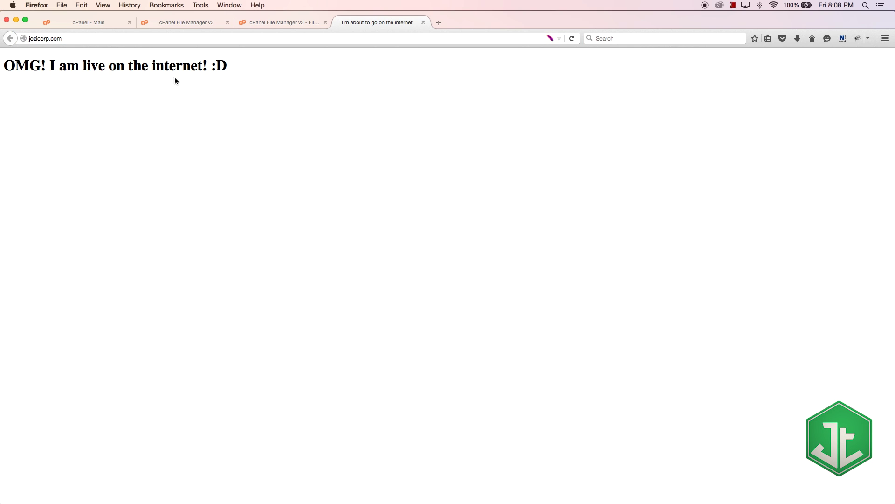
# - Confirm jozicorp.com shows 'OMG! I am live on the internet! :D', matching index.html in Sublime
pyautogui.moveTo(228, 65); pyautogui.dragTo(0, 66)
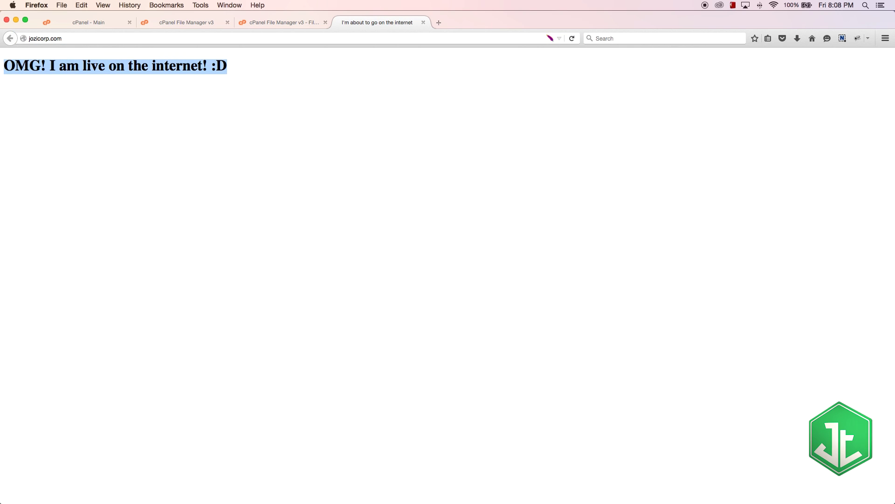
pyautogui.press('super+Tab')
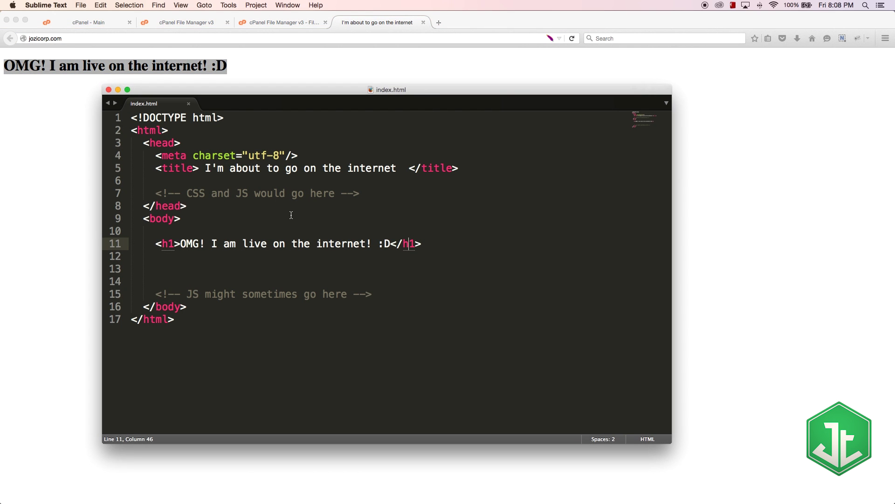
pyautogui.press('super+m')
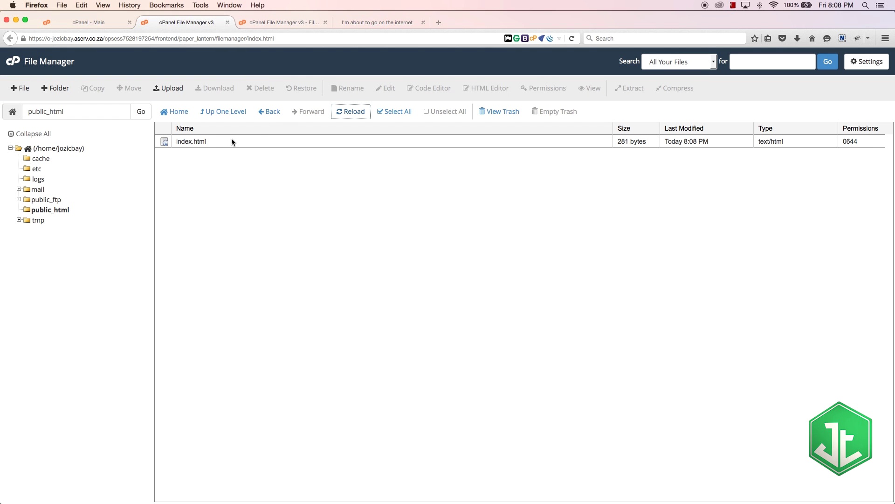
# - Select index.html in public_html and open its Change Permissions dialog
pyautogui.click(202, 141)
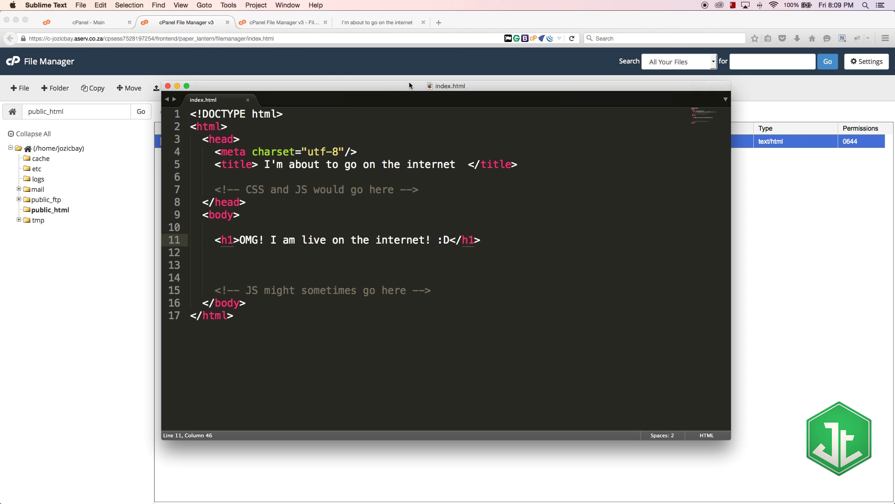
pyautogui.doubleClick(410, 85)
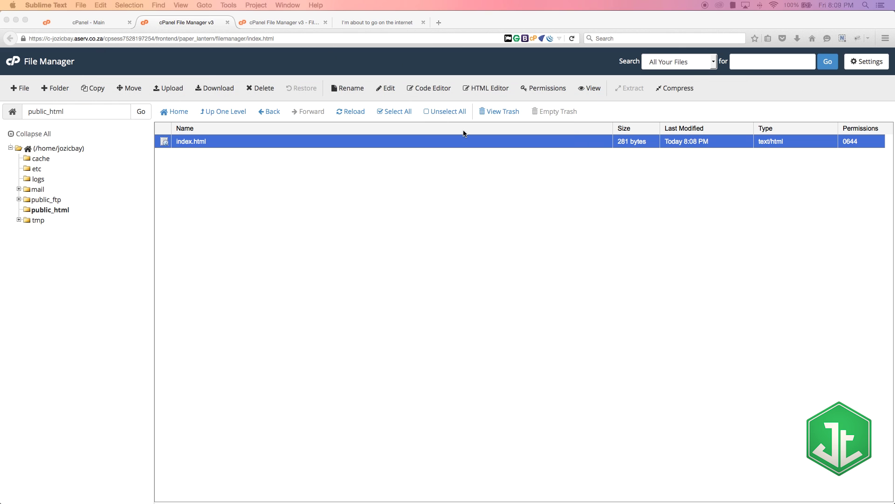
pyautogui.click(539, 138)
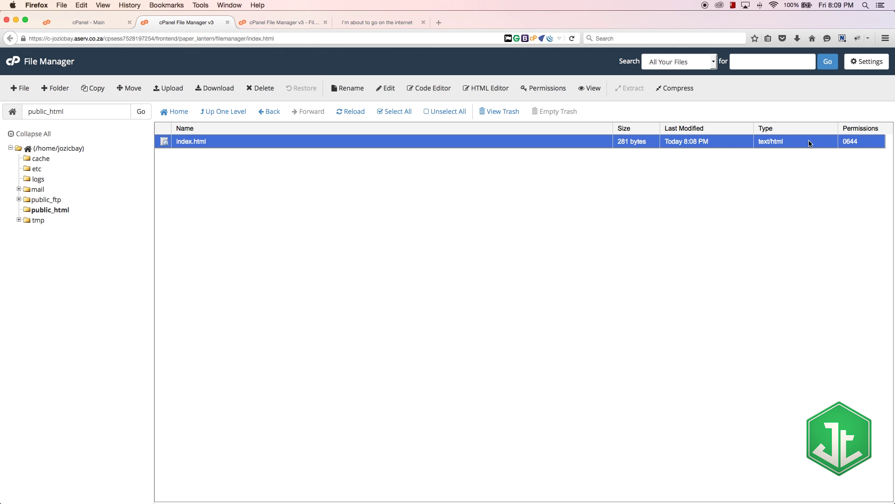
pyautogui.click(439, 144)
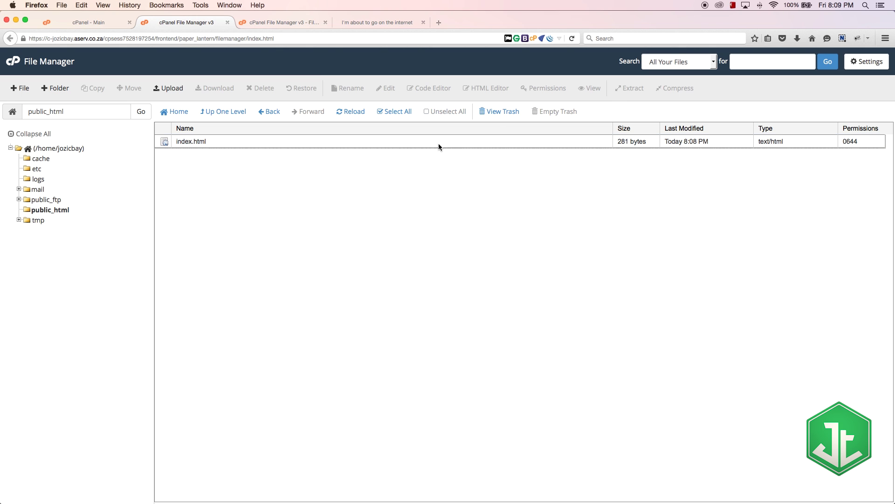
pyautogui.click(478, 140)
pyautogui.click(536, 93)
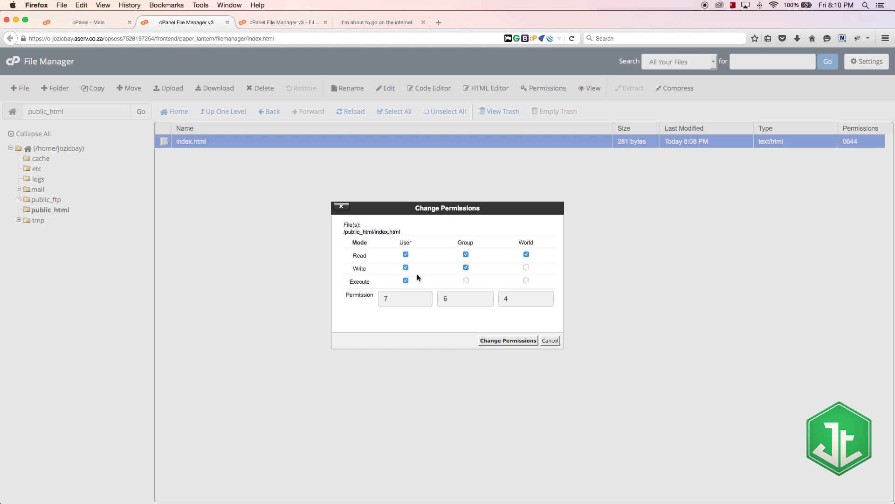
# - Clear every Read, Write and Execute box for index.html and apply permissions 0000
pyautogui.click(465, 268)
pyautogui.click(406, 268)
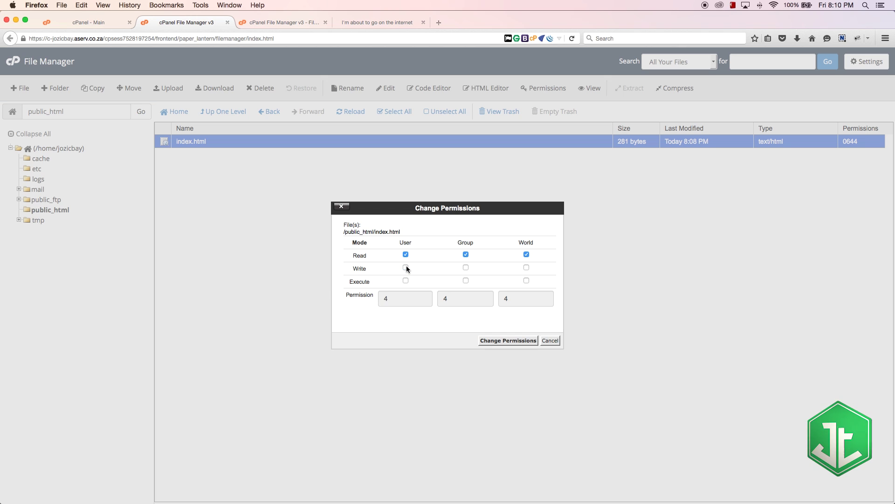
pyautogui.doubleClick(351, 255)
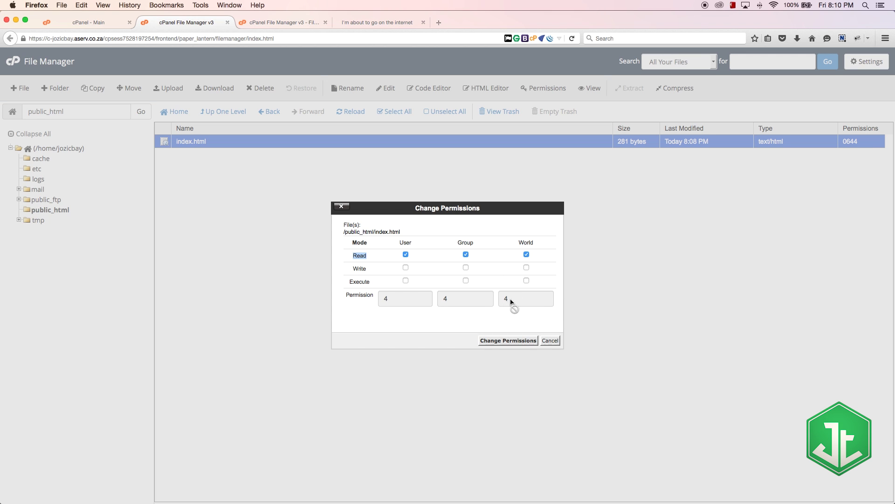
pyautogui.click(405, 254)
pyautogui.click(465, 254)
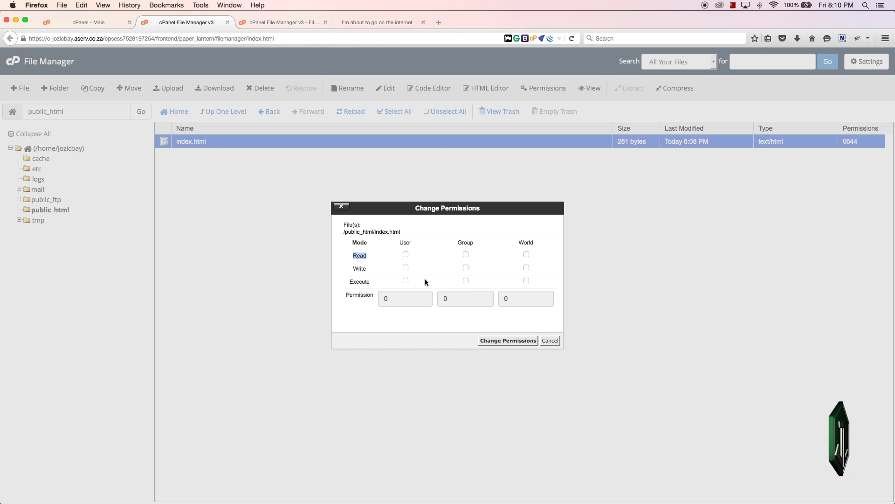
pyautogui.click(491, 340)
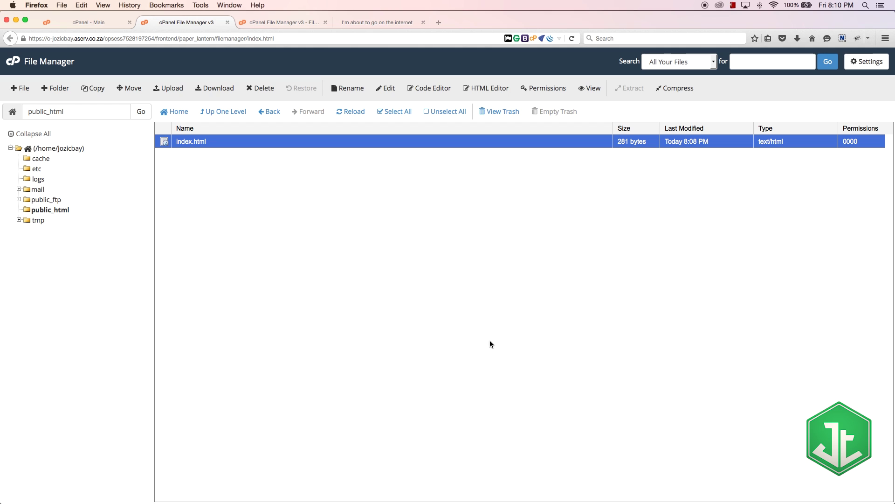
# - Reload jozicorp.com and confirm it now shows a 403 Forbidden error for /index.html
pyautogui.click(366, 21)
pyautogui.click(117, 35)
pyautogui.press('Return')
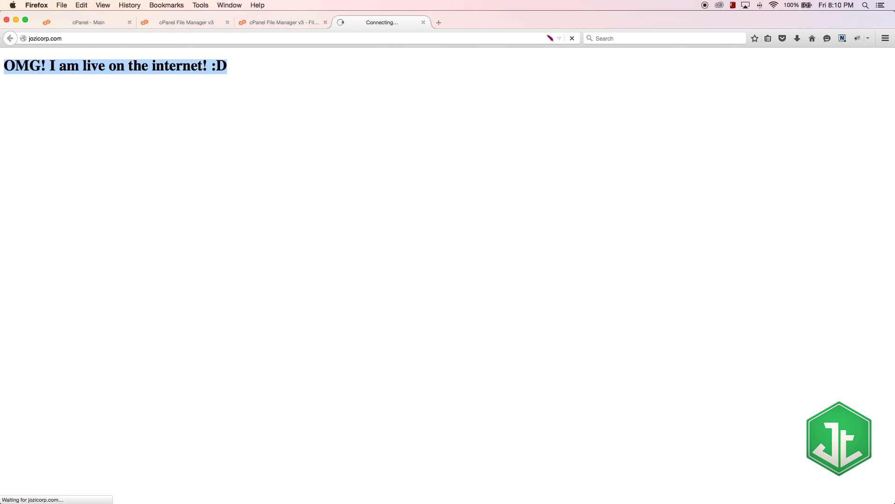
pyautogui.moveTo(421, 119); pyautogui.dragTo(16, 58)
pyautogui.click(140, 96)
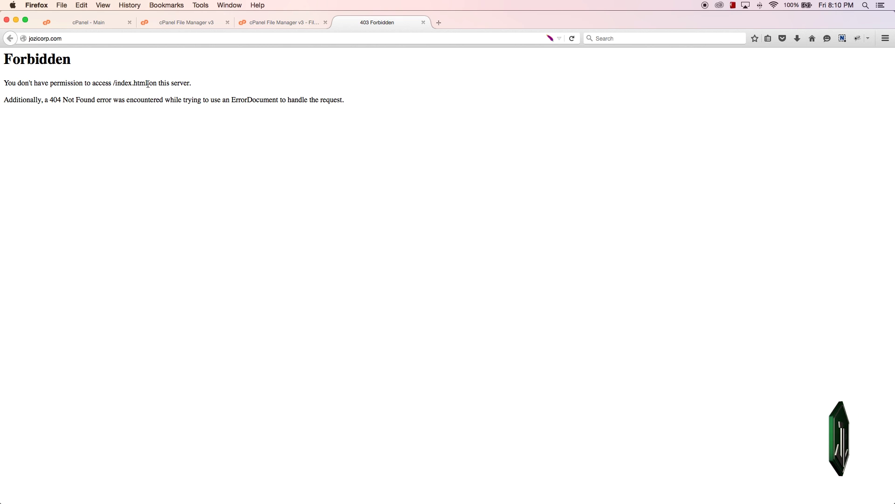
# - Give index.html Read for User, Group and World plus User Write, applying 0644
pyautogui.click(189, 24)
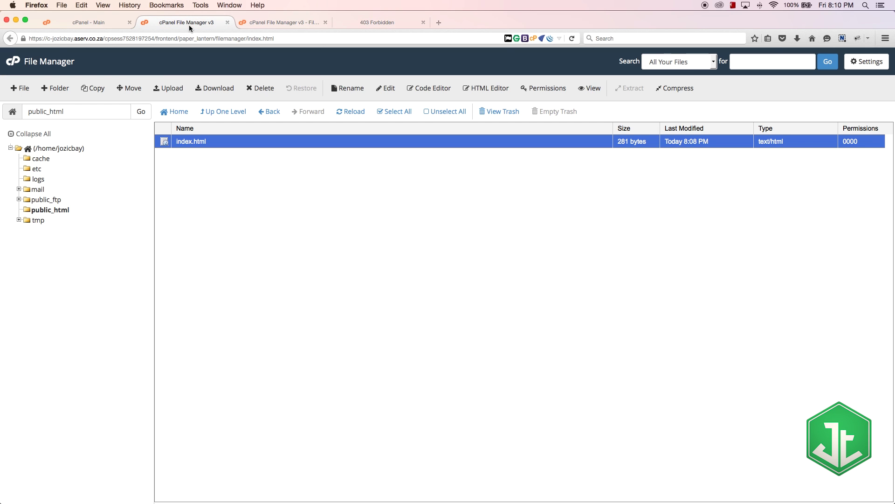
pyautogui.click(222, 142)
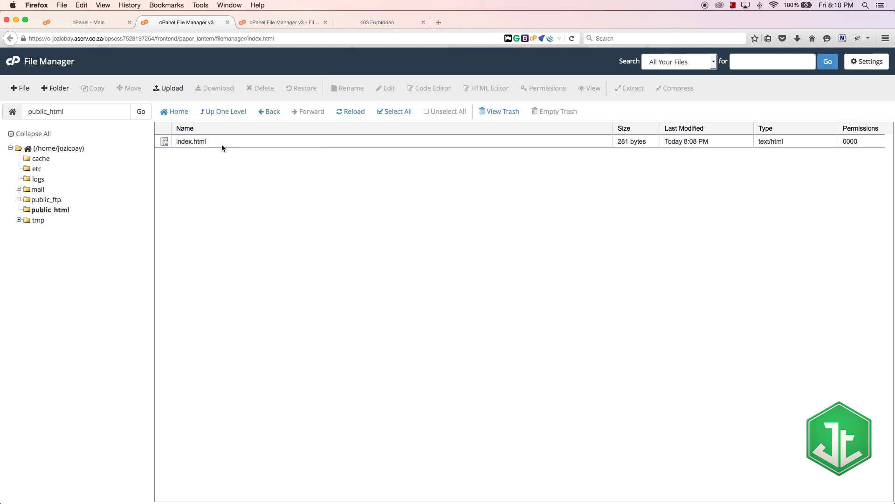
pyautogui.click(321, 145)
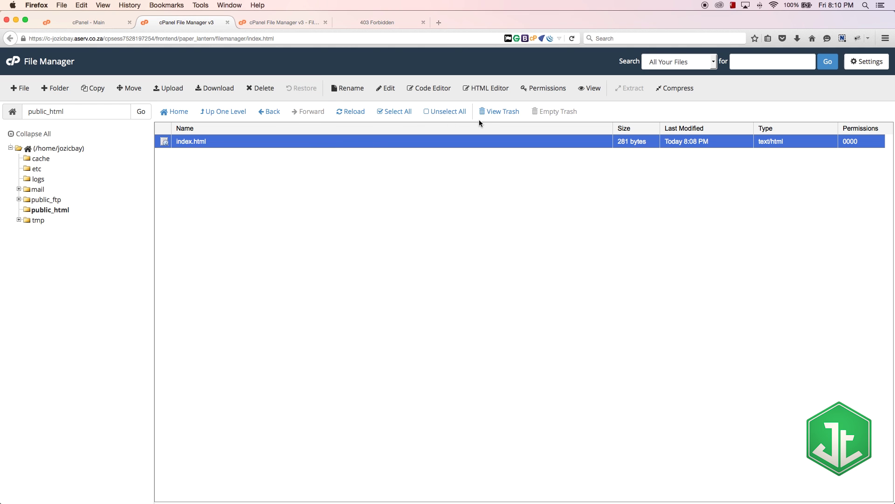
pyautogui.click(544, 92)
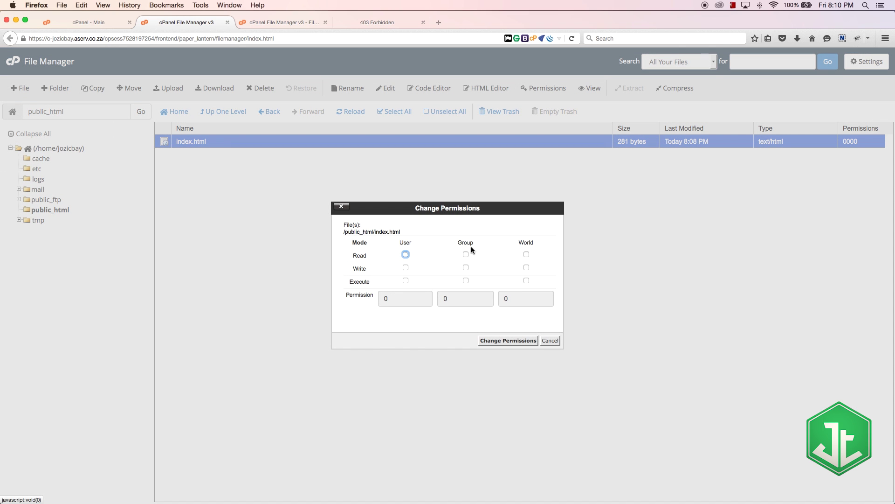
pyautogui.click(526, 254)
pyautogui.click(466, 255)
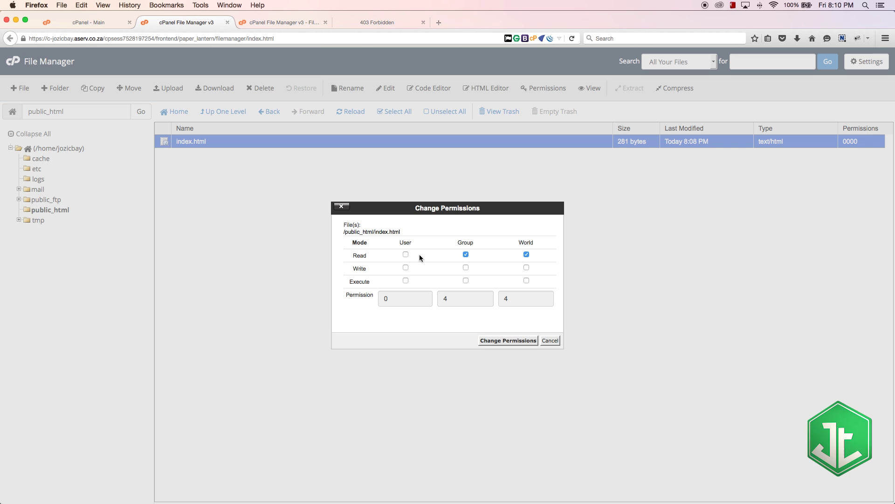
pyautogui.click(406, 255)
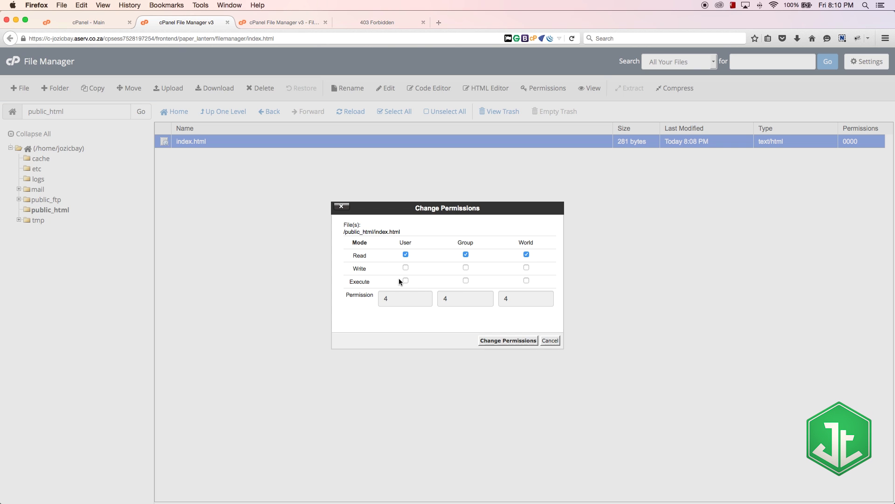
pyautogui.click(405, 268)
pyautogui.click(406, 281)
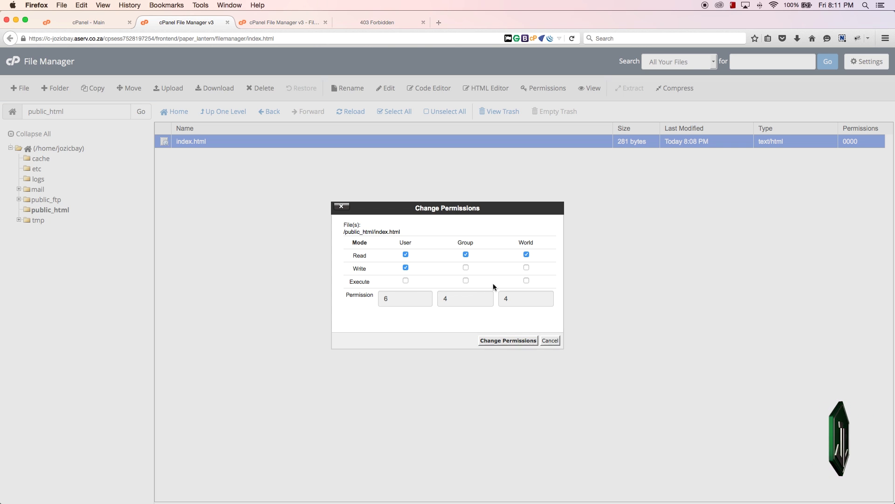
pyautogui.click(513, 340)
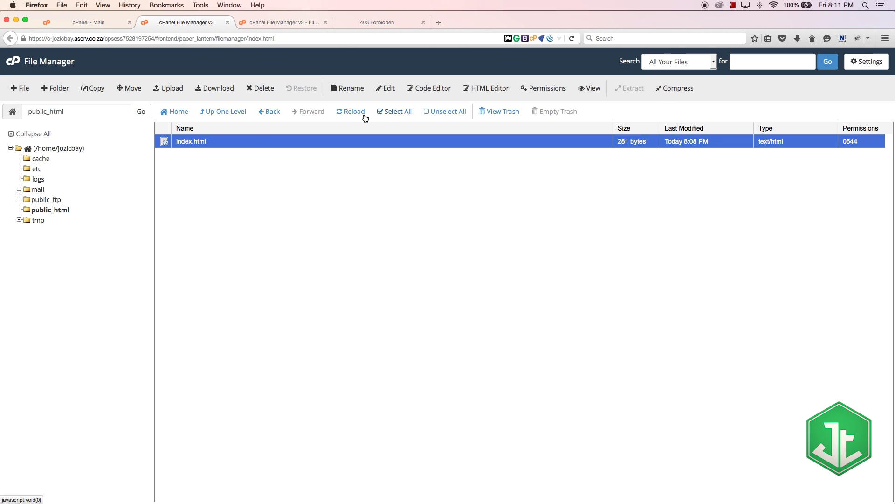
pyautogui.click(409, 141)
pyautogui.click(492, 144)
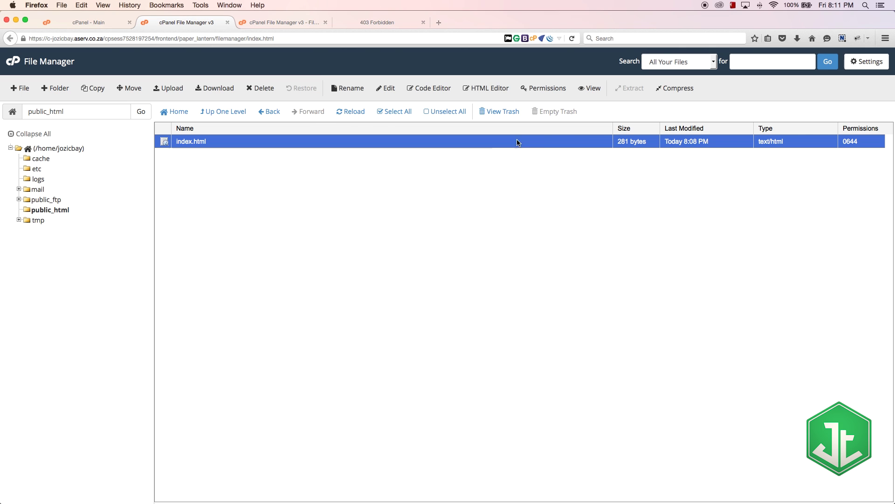
pyautogui.click(677, 88)
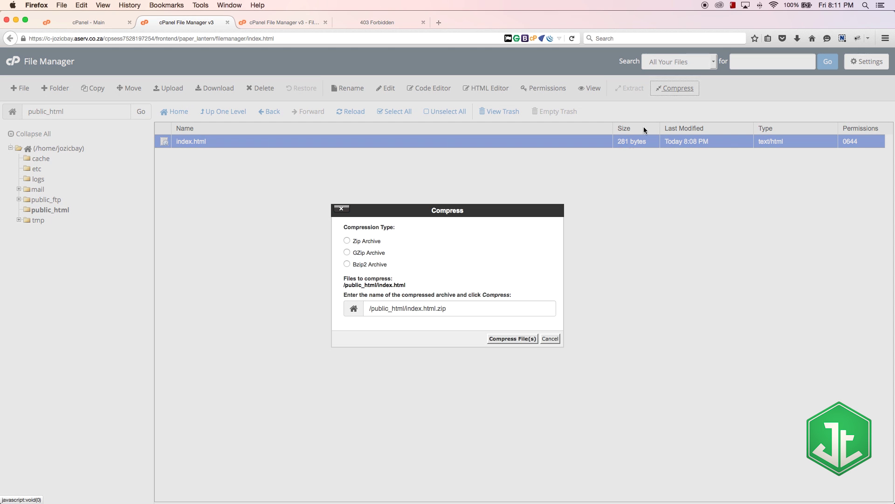
pyautogui.doubleClick(429, 309)
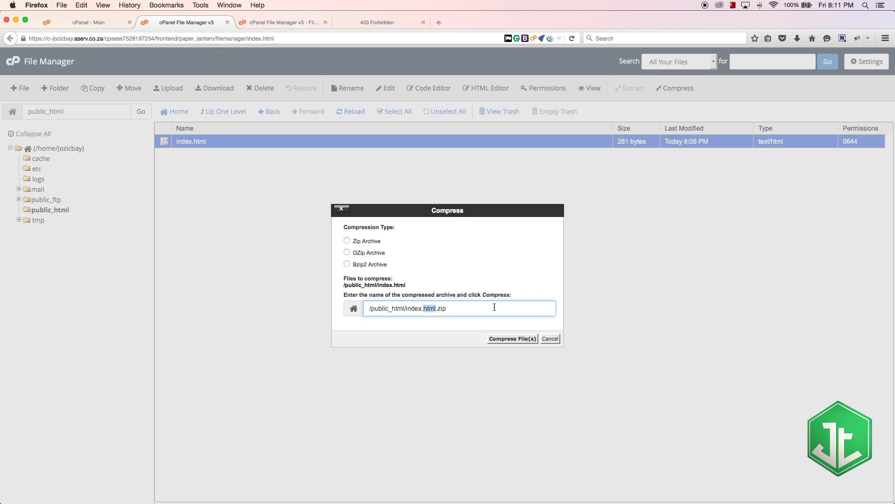
pyautogui.press('BackSpace')
pyautogui.press('BackSpace')
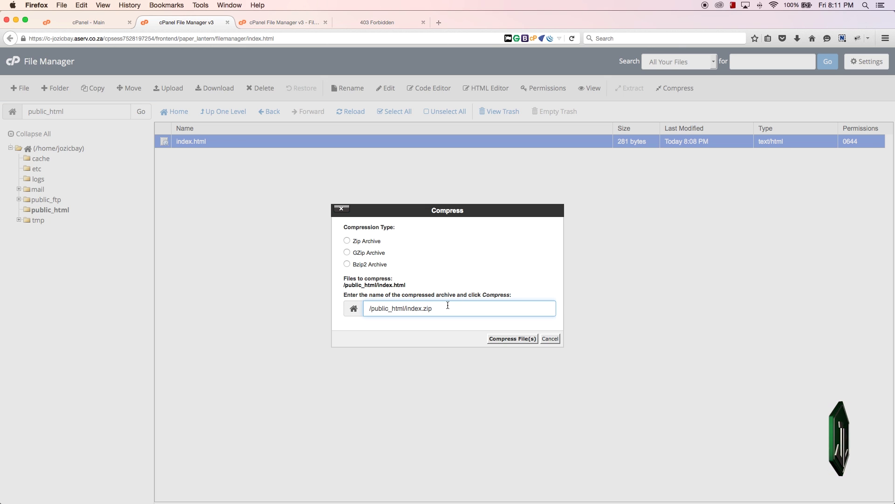
pyautogui.click(357, 242)
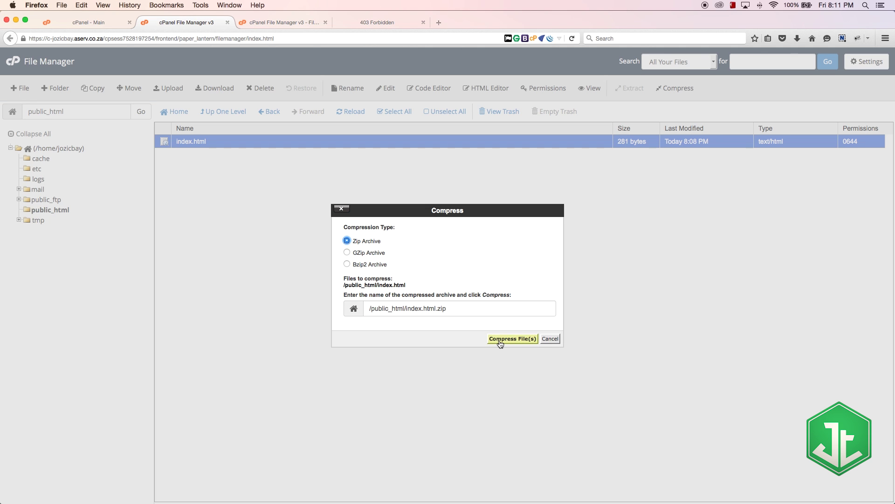
pyautogui.click(550, 339)
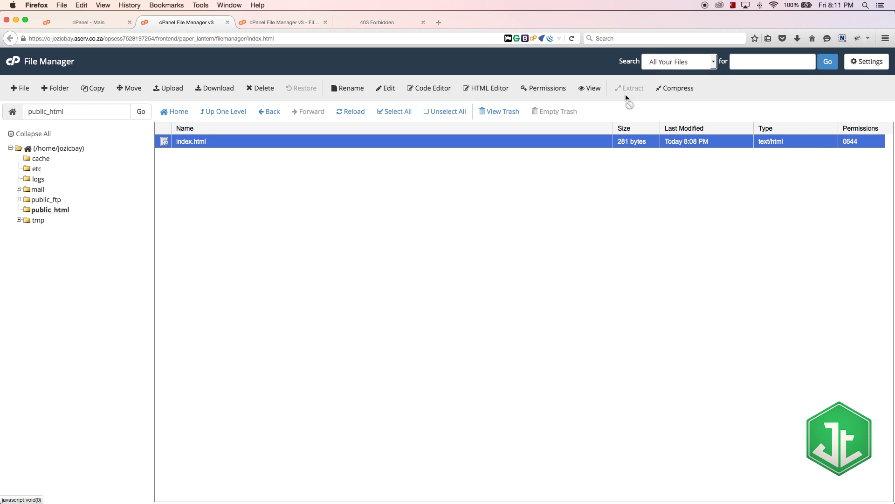